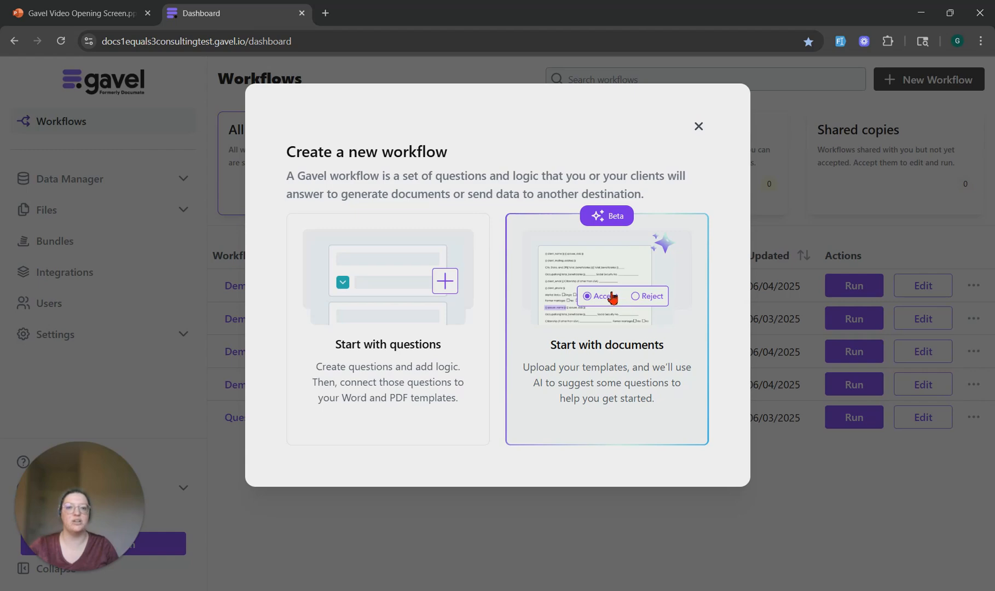
Create a workflow that starts with questions and name it Estate Planning Intake Workflow
{"action": "left_click", "coordinate": [404, 372]}
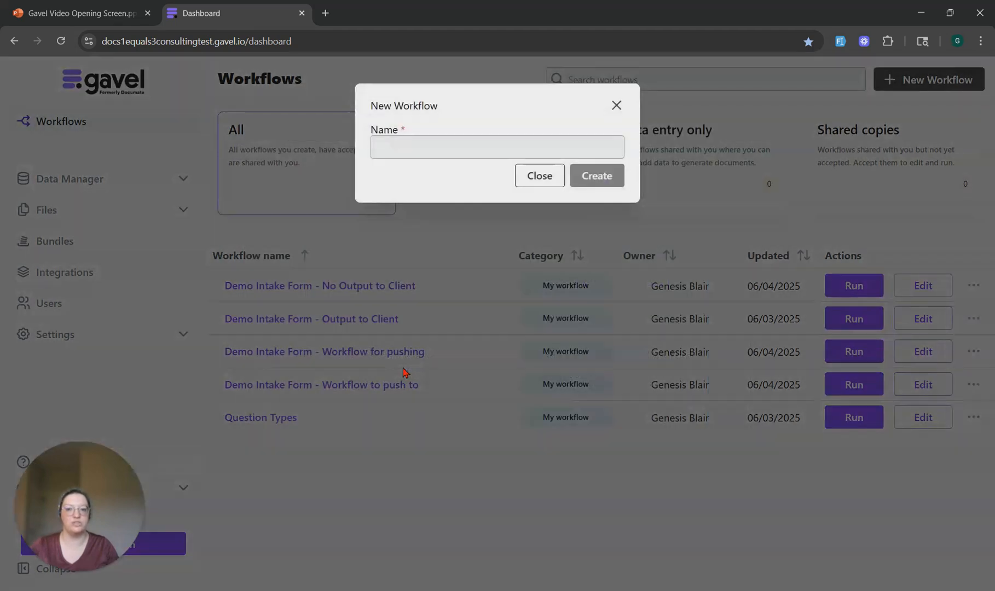
{"action": "left_click", "coordinate": [495, 142]}
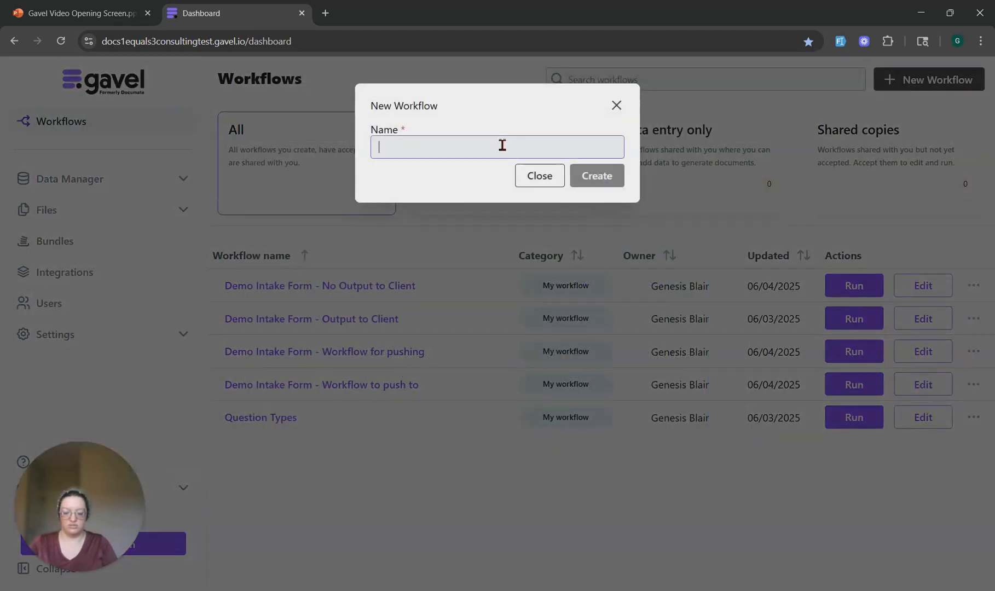
{"action": "type", "text": "Estate Planning Intake Workflow"}
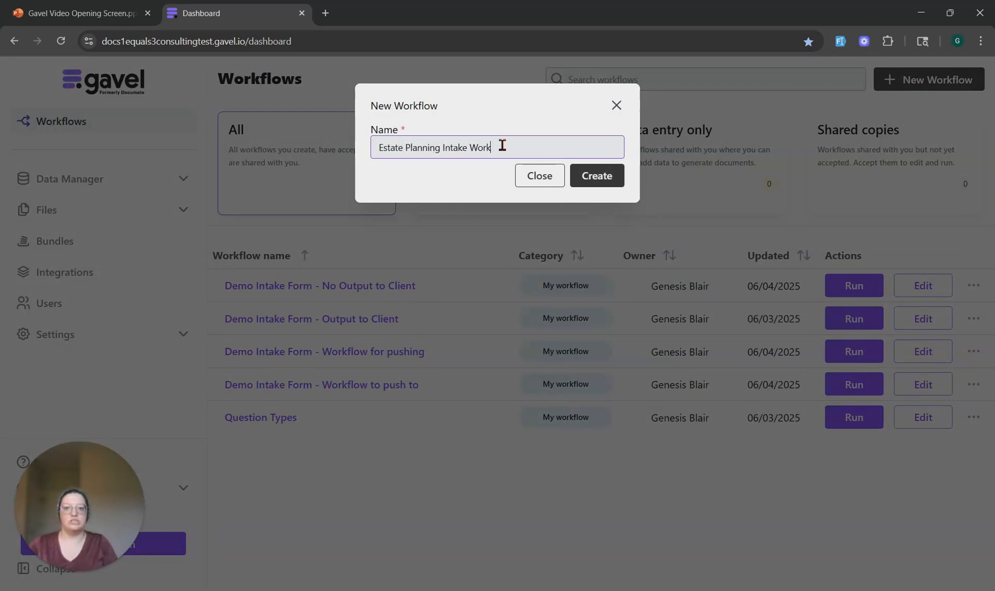
{"action": "left_click", "coordinate": [601, 180]}
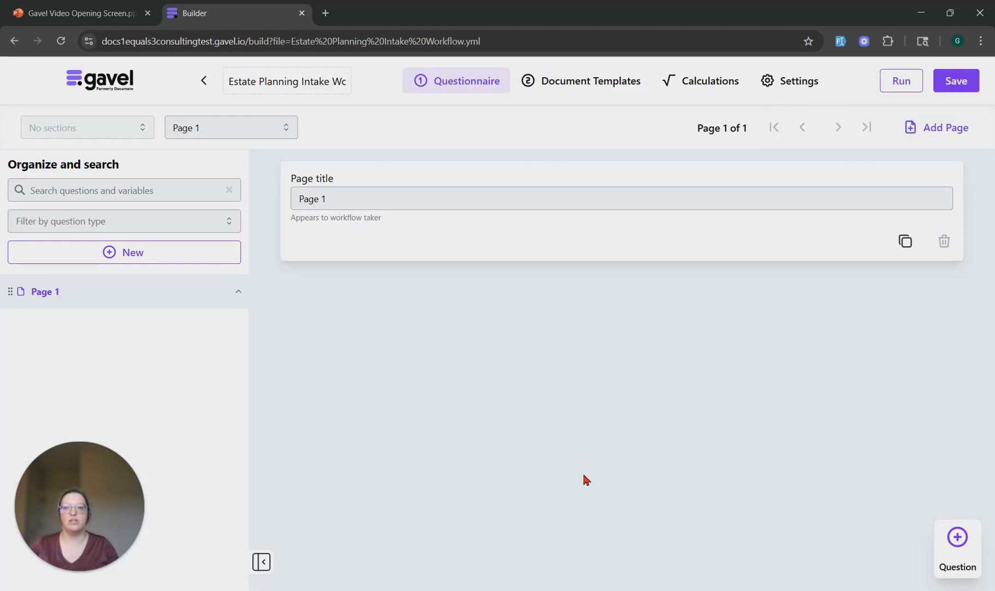
Add a new section titled Client Information to the questionnaire
{"action": "left_click", "coordinate": [137, 258]}
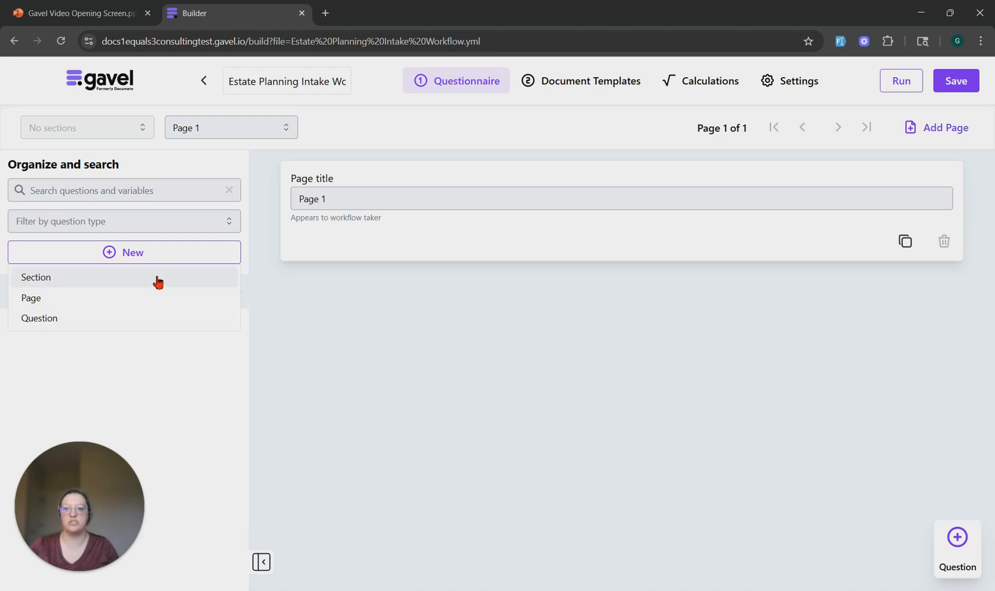
{"action": "left_click", "coordinate": [354, 308]}
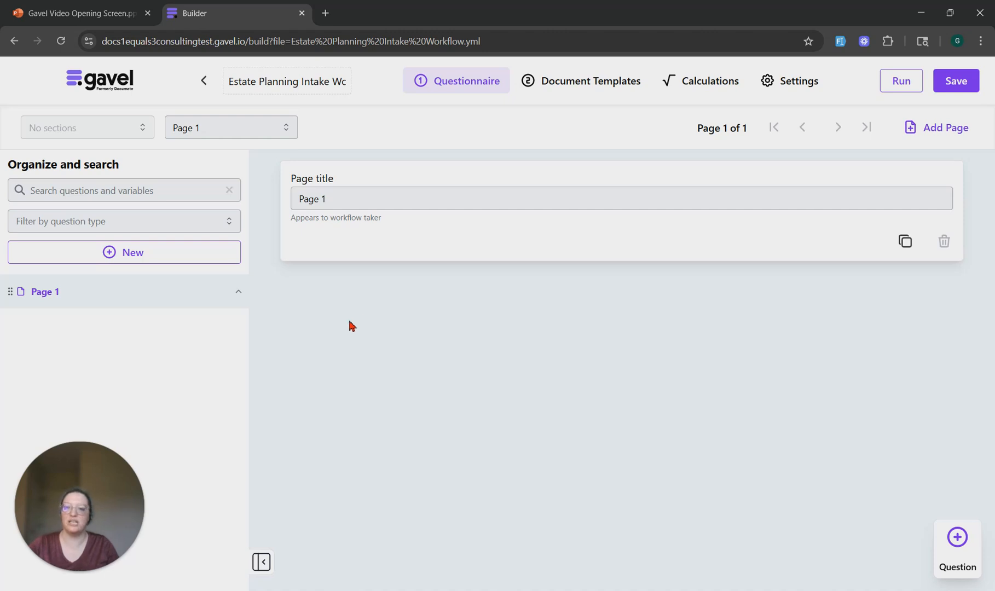
{"action": "left_click", "coordinate": [198, 260]}
{"action": "left_click", "coordinate": [113, 279]}
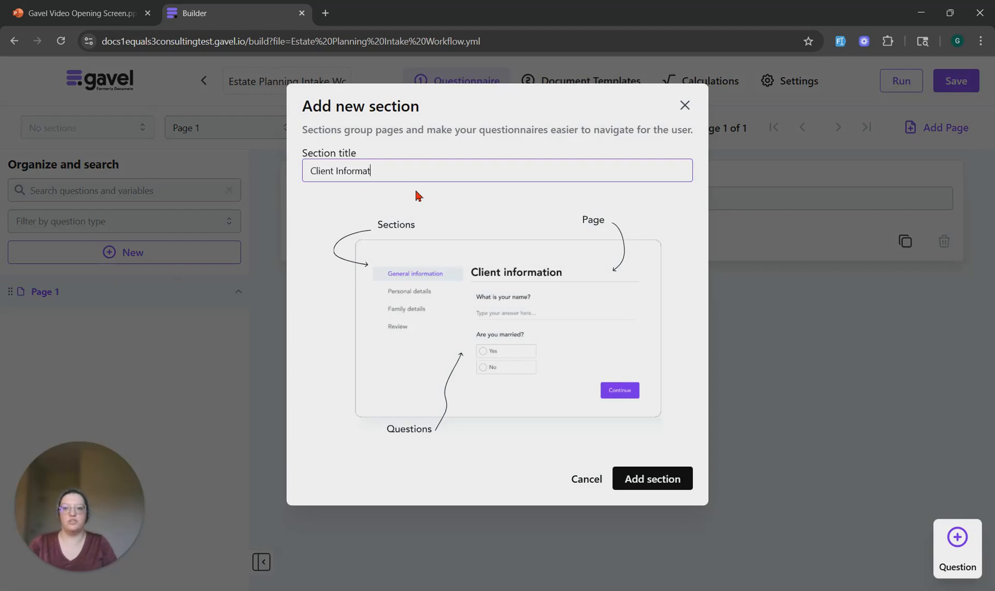
{"action": "left_click", "coordinate": [656, 480]}
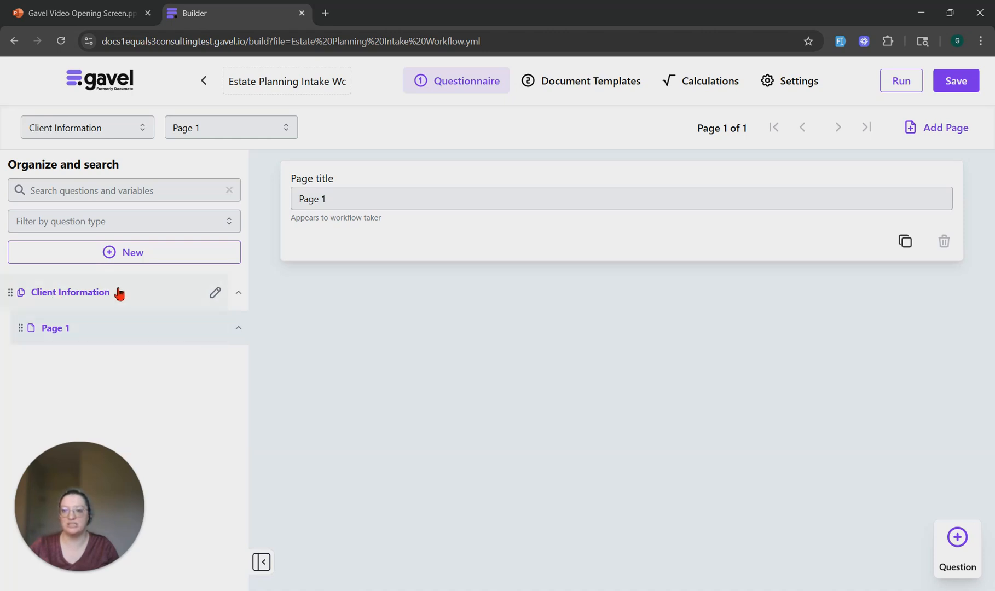
Change the title of Page 1 to Client Information
{"action": "left_click", "coordinate": [348, 199]}
{"action": "left_click_drag", "start_coordinate": [348, 199], "coordinate": [275, 212]}
{"action": "type", "text": "Client Information"}
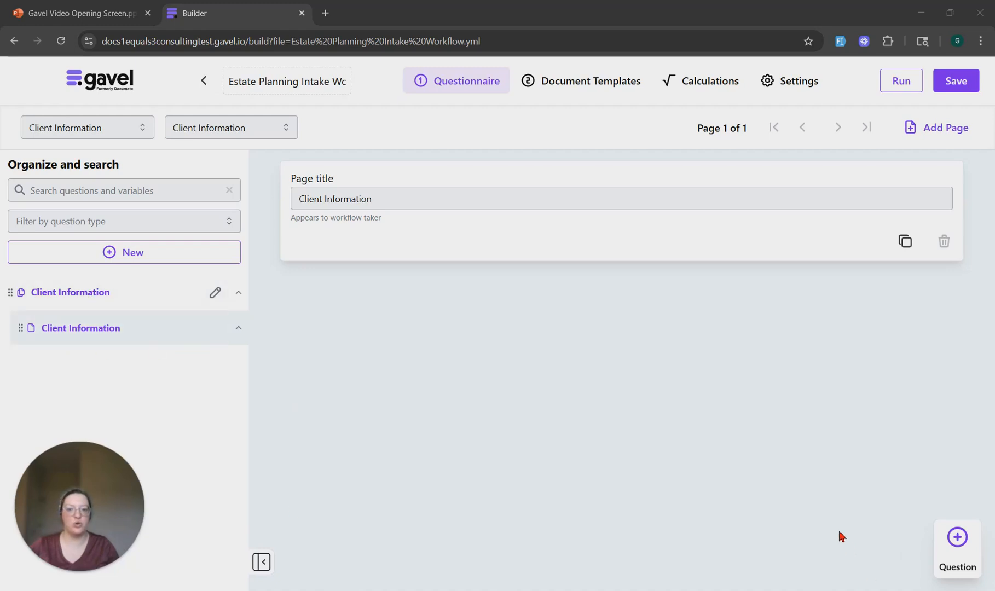
Add a Text question reading "What is your first name?" with the variable name First_Name
{"action": "left_click", "coordinate": [959, 539]}
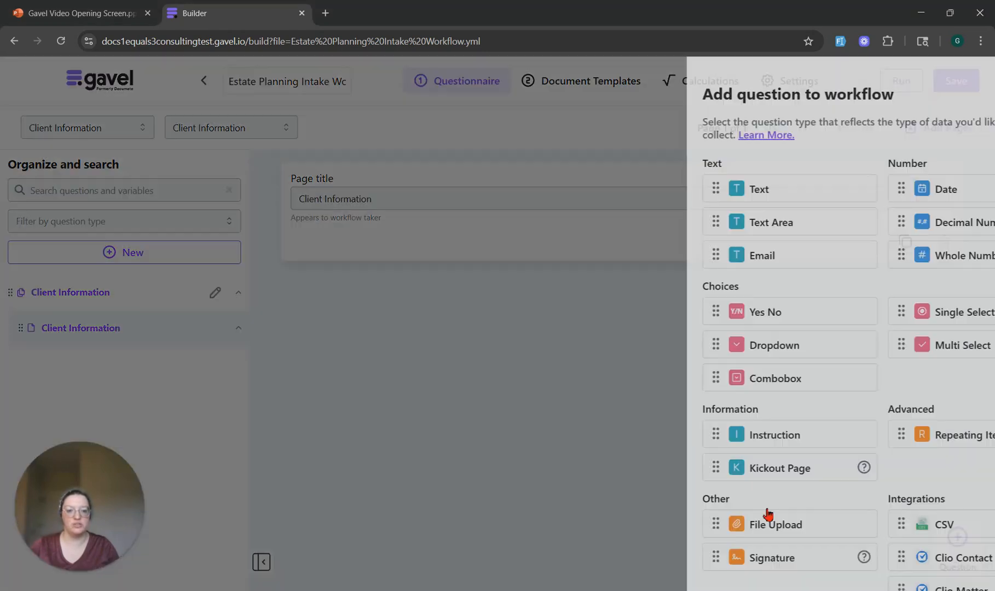
{"action": "left_click", "coordinate": [668, 197]}
{"action": "left_click", "coordinate": [566, 373]}
{"action": "type", "text": "What is your first name?"}
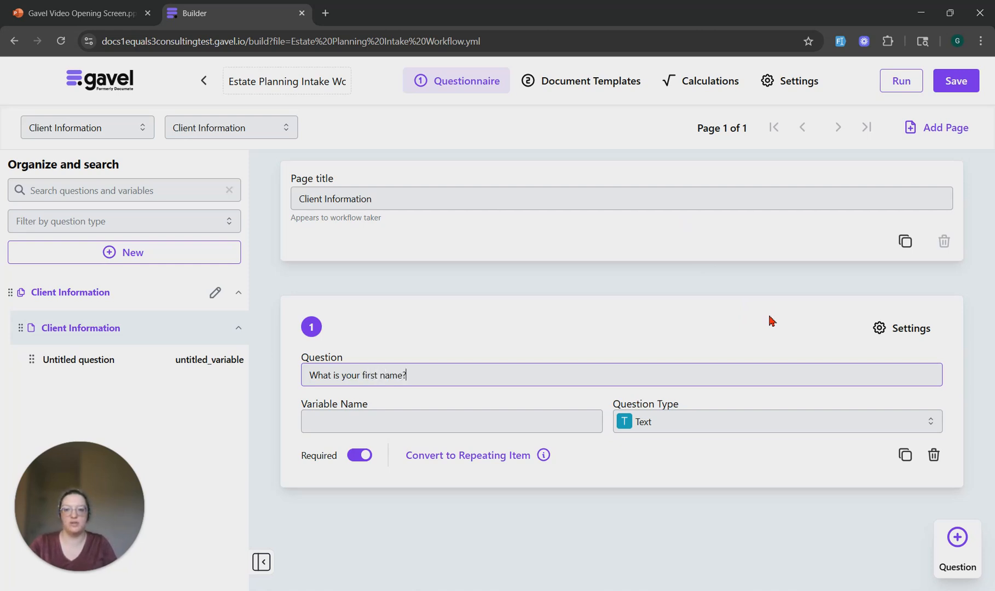
{"action": "key", "text": "Tab"}
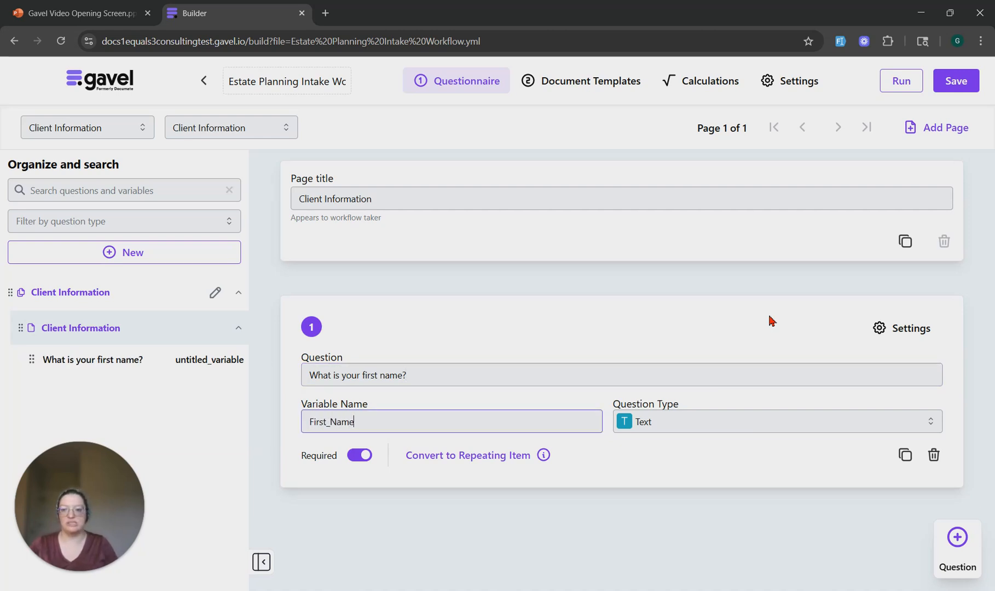
{"action": "left_click", "coordinate": [727, 302]}
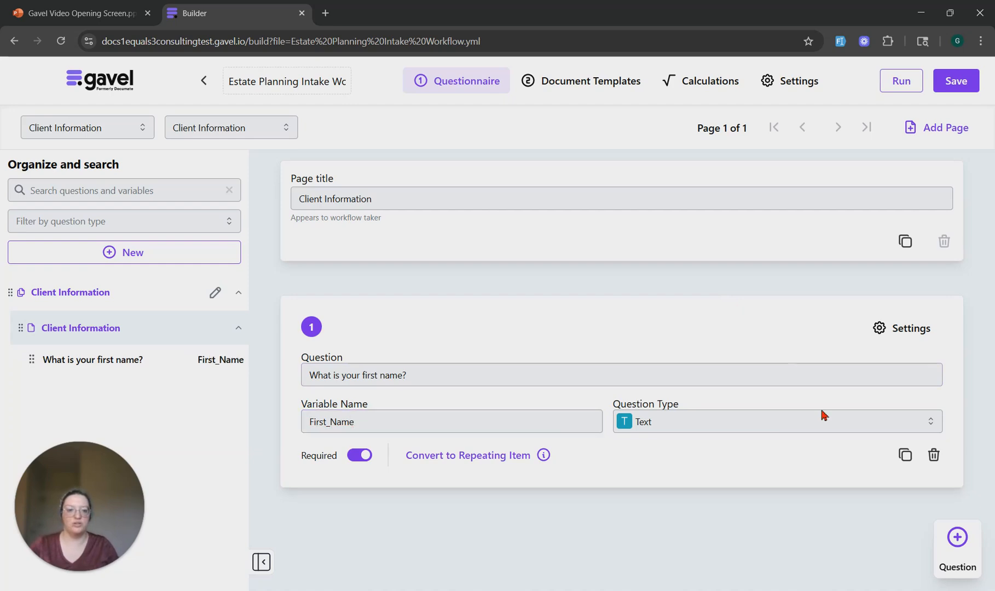
Add a second Text question reading "What is your last name?" below the first-name question
{"action": "left_click", "coordinate": [955, 557]}
{"action": "left_click", "coordinate": [727, 197]}
{"action": "left_click", "coordinate": [444, 412]}
{"action": "type", "text": "What is your last na"}
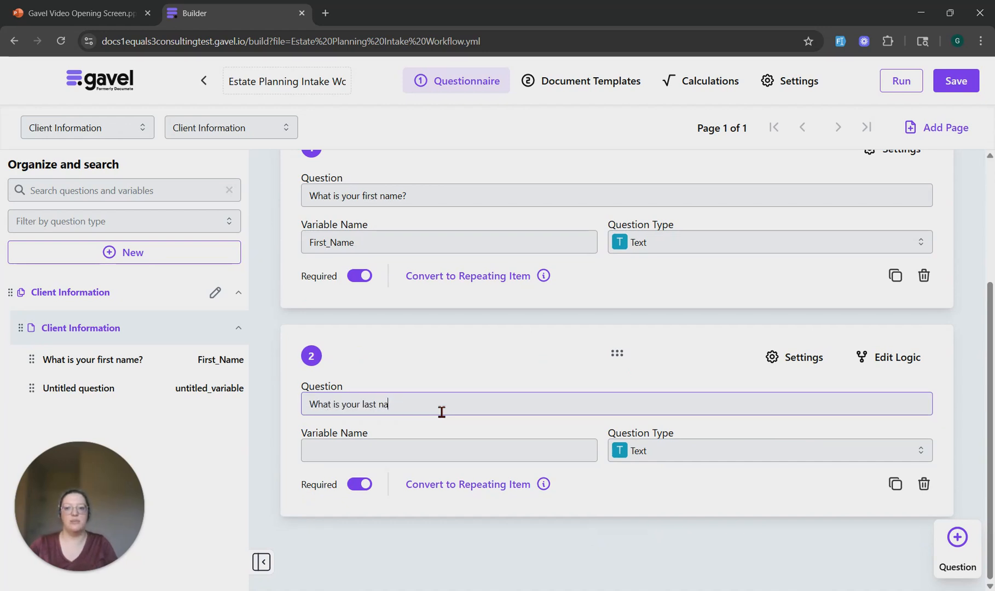
{"action": "type", "text": "me?"}
{"action": "left_click", "coordinate": [473, 441]}
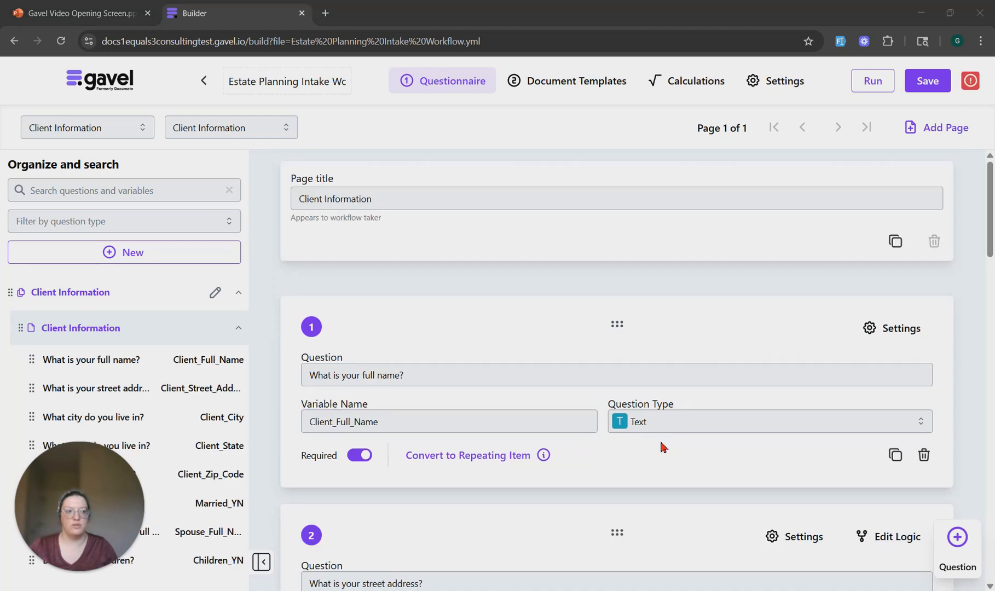
Paste the state abbreviations, AL through WY, as choices for the "What State do you live in?" dropdown question
{"action": "scroll", "coordinate": [663, 451], "scroll_direction": "down", "scroll_amount": 4}
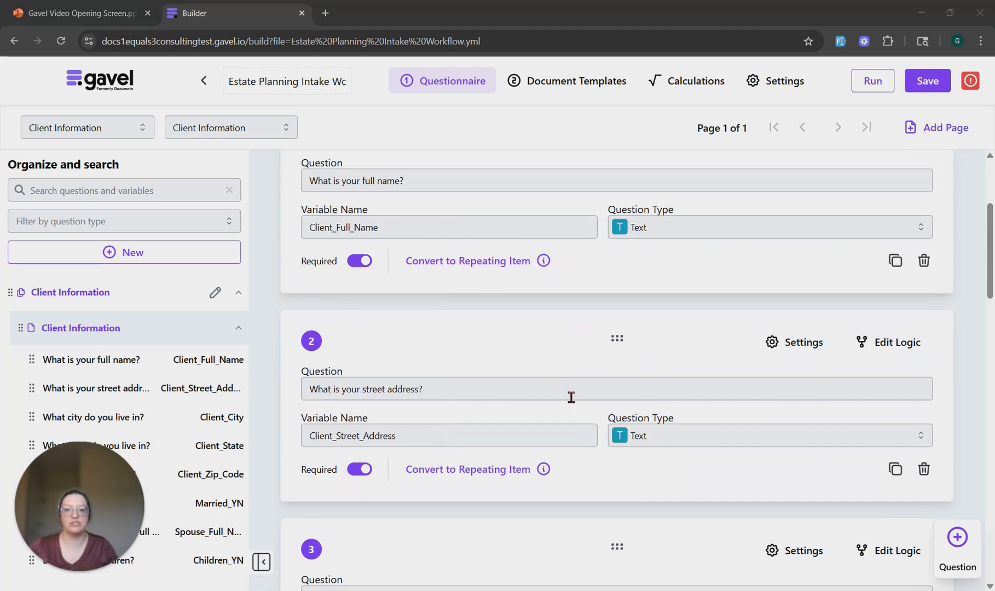
{"action": "scroll", "coordinate": [553, 383], "scroll_direction": "down", "scroll_amount": 4}
{"action": "scroll", "coordinate": [410, 377], "scroll_direction": "down", "scroll_amount": 6}
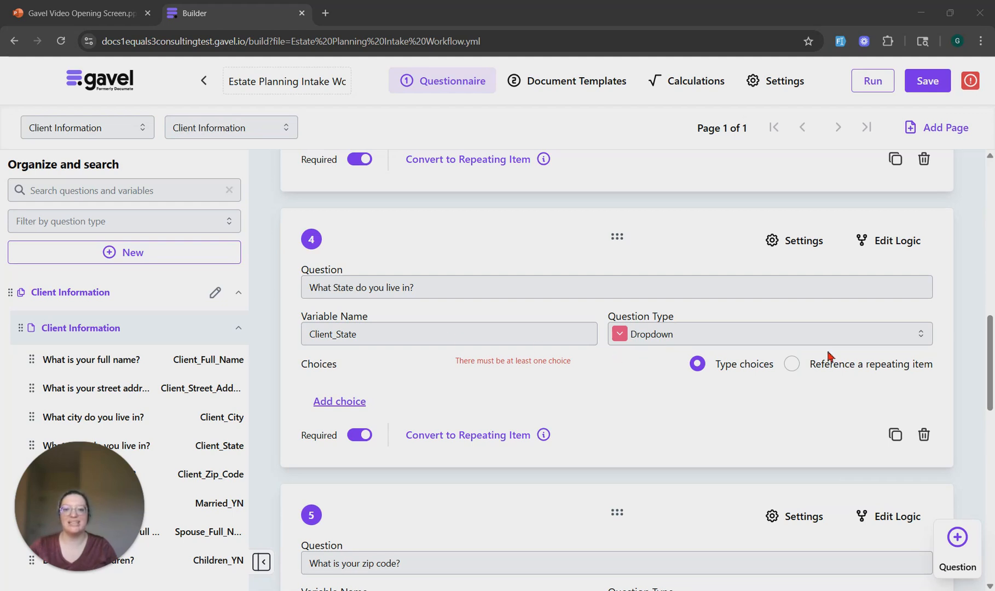
{"action": "left_click", "coordinate": [350, 402]}
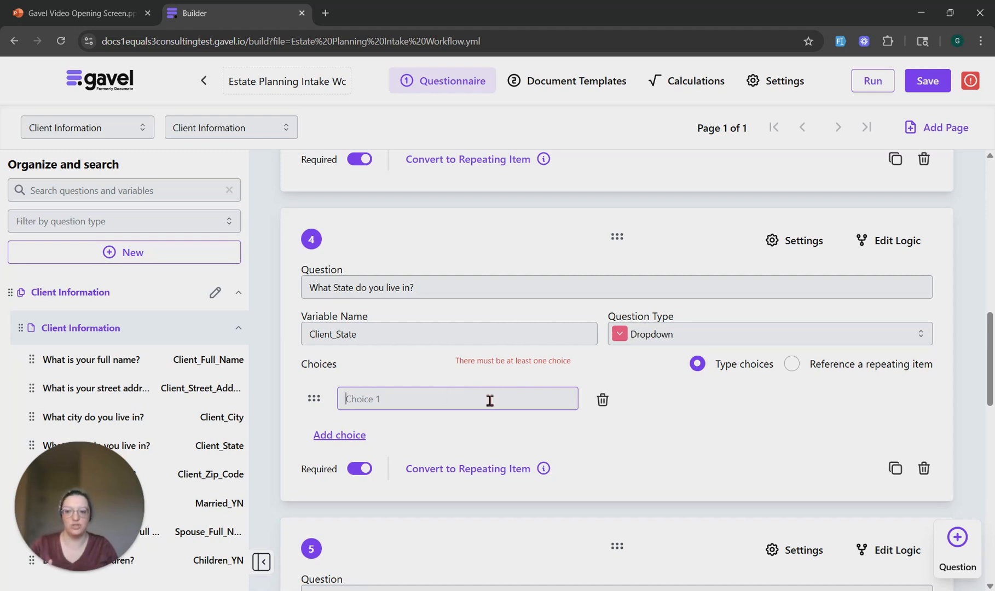
{"action": "scroll", "coordinate": [487, 402], "scroll_direction": "down", "scroll_amount": 1}
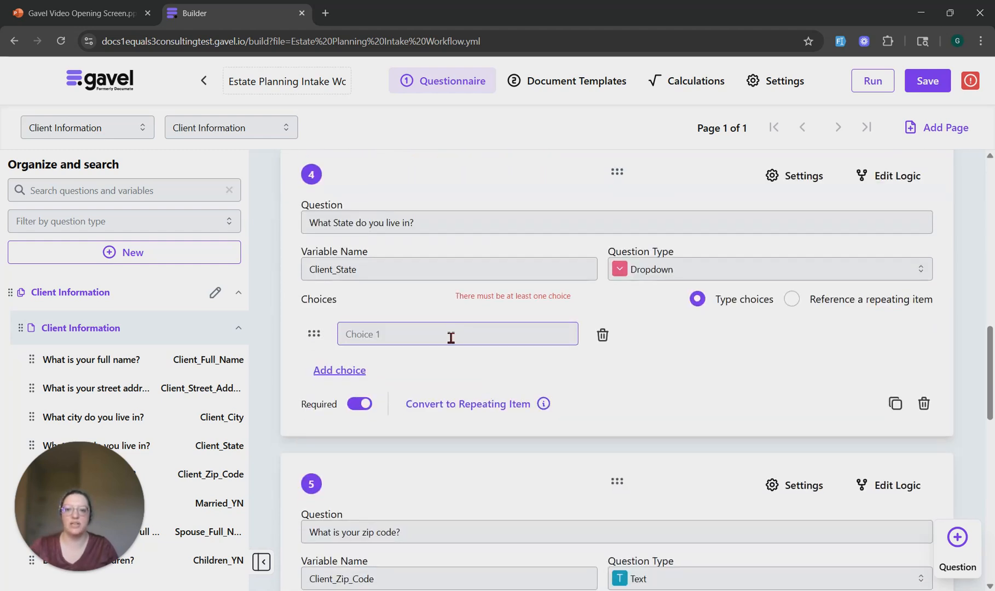
{"action": "key", "text": "ctrl+v"}
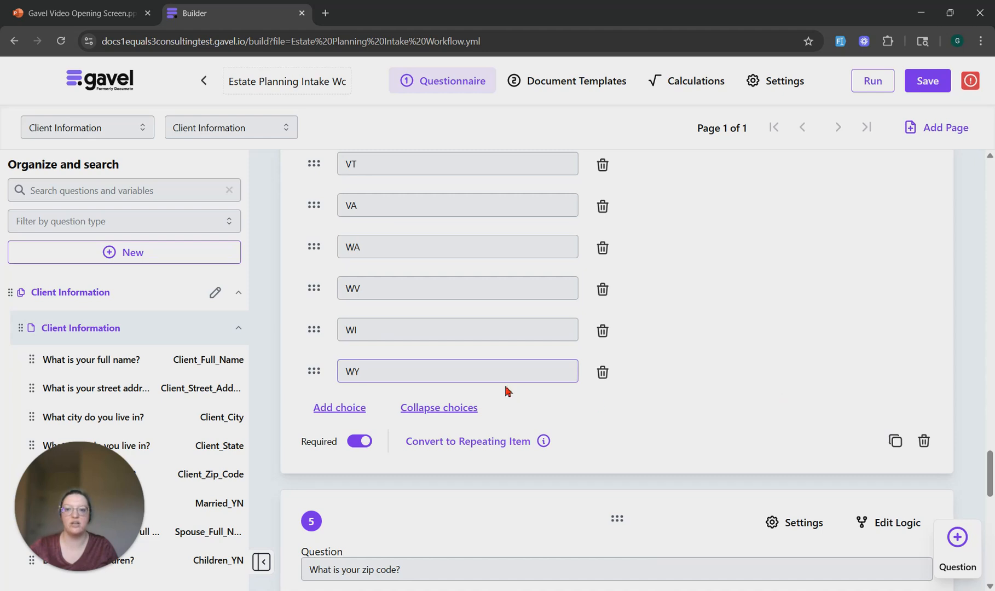
Examine the full list of state choices and the zip code, marriage, spouse and children questions below it
{"action": "scroll", "coordinate": [529, 392], "scroll_direction": "up", "scroll_amount": 12}
{"action": "scroll", "coordinate": [529, 392], "scroll_direction": "up", "scroll_amount": 20}
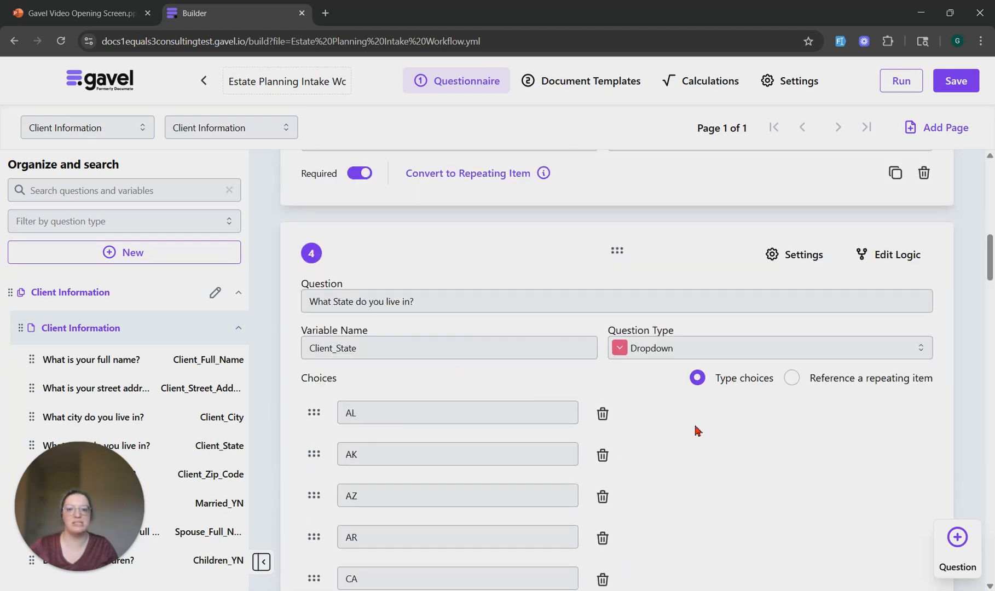
{"action": "scroll", "coordinate": [696, 430], "scroll_direction": "down", "scroll_amount": 2}
{"action": "mouse_move", "coordinate": [313, 283]}
{"action": "left_mouse_down"}
{"action": "mouse_move", "coordinate": [309, 516]}
{"action": "mouse_move", "coordinate": [305, 266]}
{"action": "left_mouse_up"}
{"action": "scroll", "coordinate": [796, 386], "scroll_direction": "down", "scroll_amount": 5}
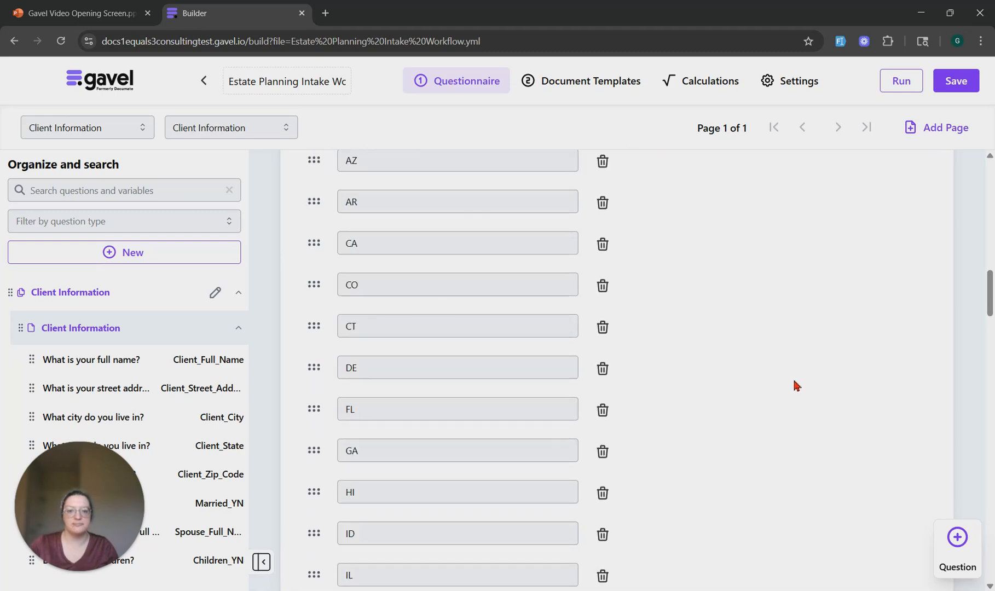
{"action": "scroll", "coordinate": [780, 378], "scroll_direction": "down", "scroll_amount": 20}
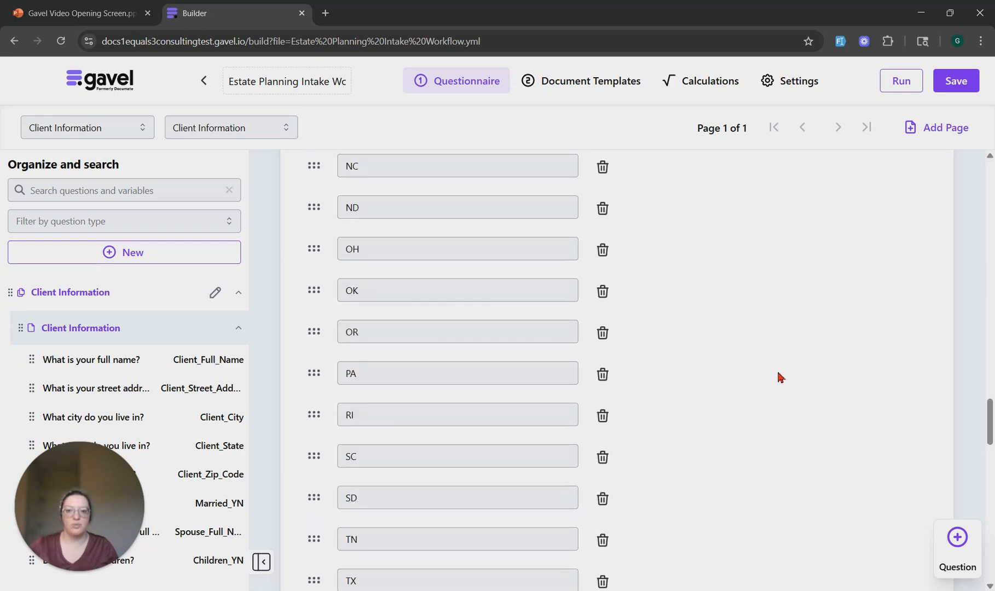
{"action": "scroll", "coordinate": [779, 378], "scroll_direction": "down", "scroll_amount": 6}
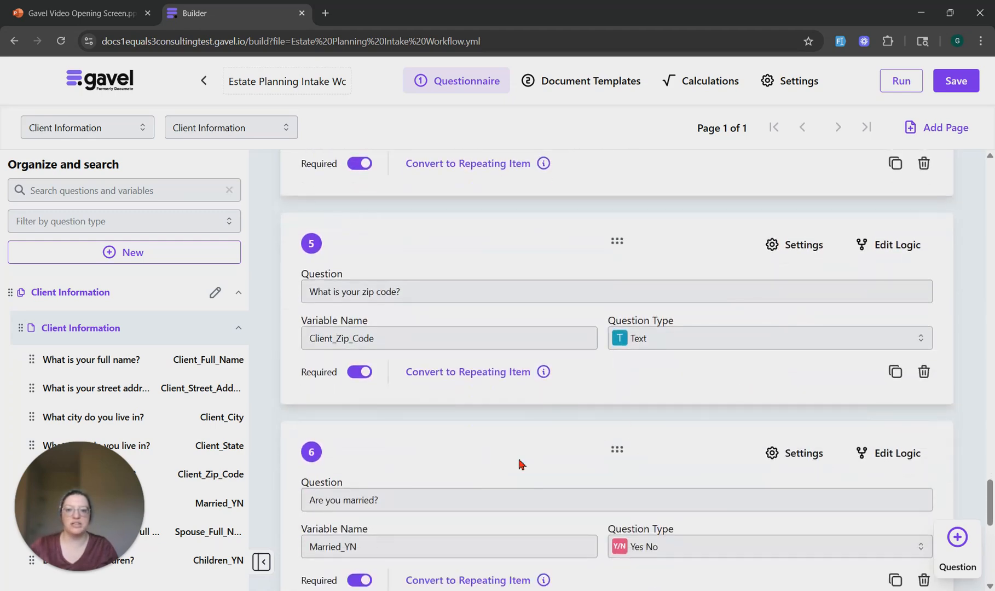
{"action": "scroll", "coordinate": [475, 472], "scroll_direction": "down", "scroll_amount": 5}
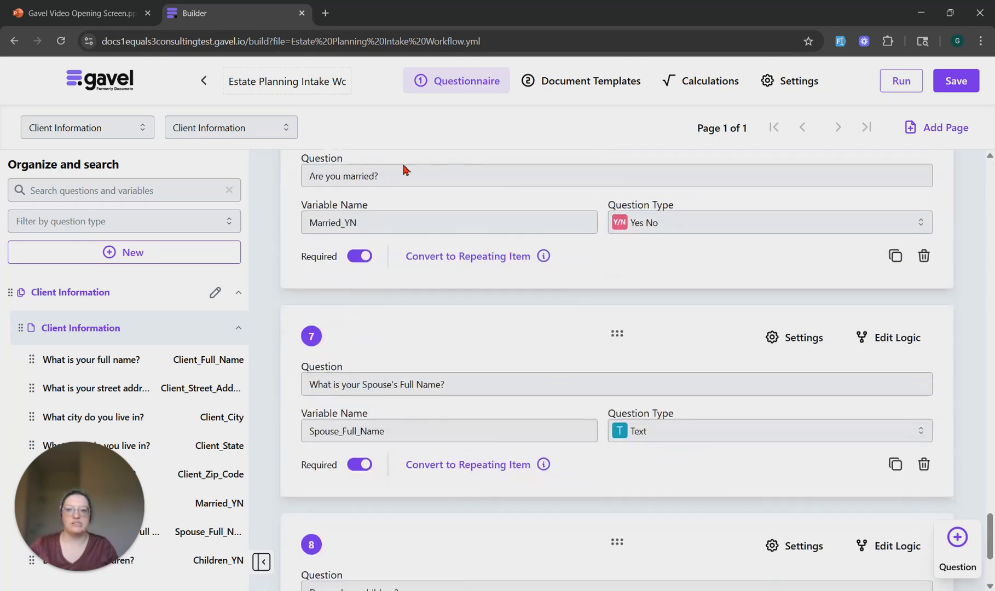
{"action": "scroll", "coordinate": [479, 385], "scroll_direction": "down", "scroll_amount": 1}
{"action": "scroll", "coordinate": [378, 401], "scroll_direction": "down", "scroll_amount": 2}
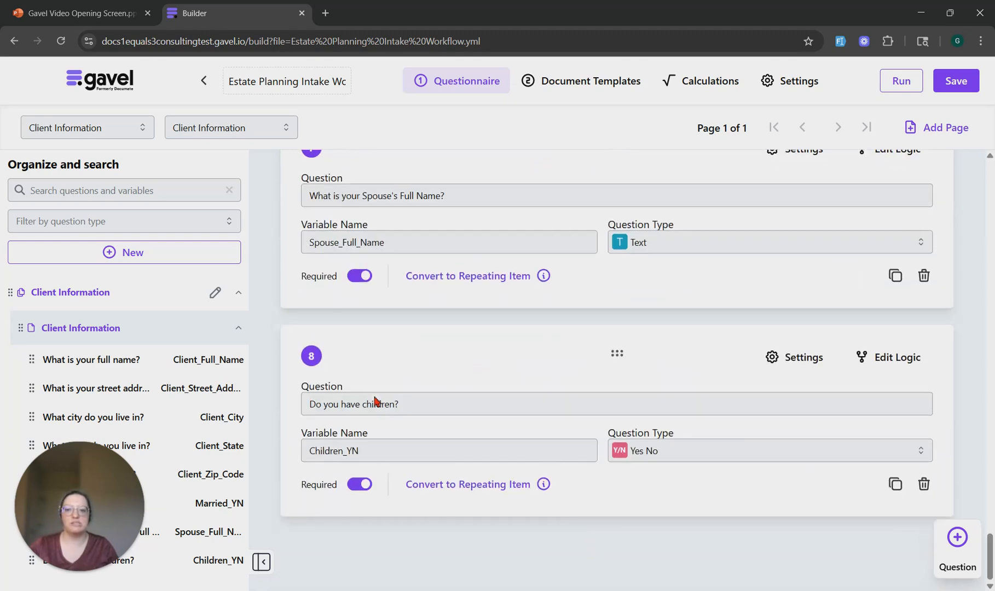
Save the workflow and run it to check the Client Information form as a client sees it, closing the preview when done
{"action": "left_click", "coordinate": [954, 84]}
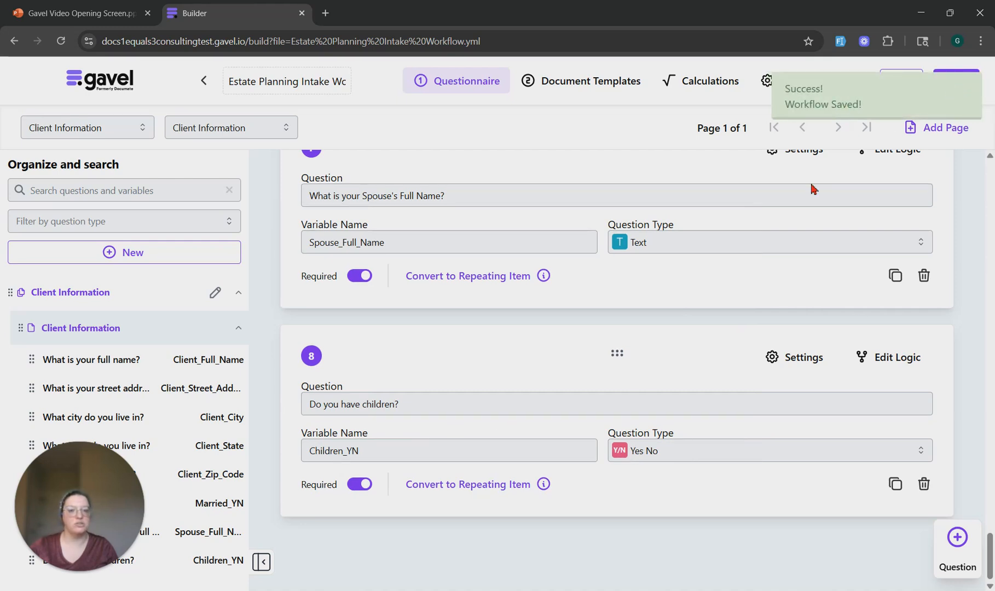
{"action": "left_click_drag", "start_coordinate": [989, 553], "coordinate": [986, 175]}
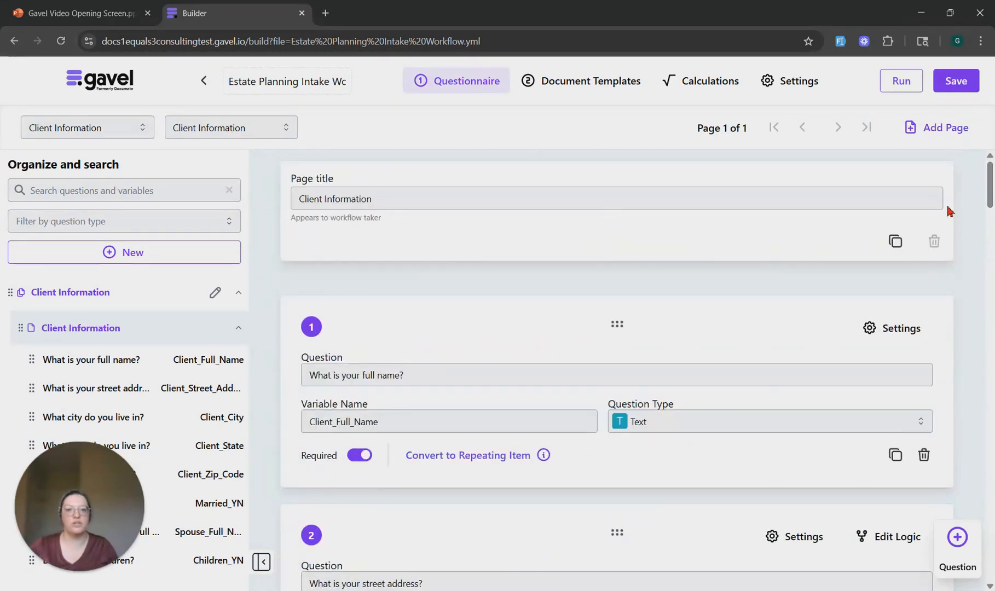
{"action": "left_click", "coordinate": [901, 81]}
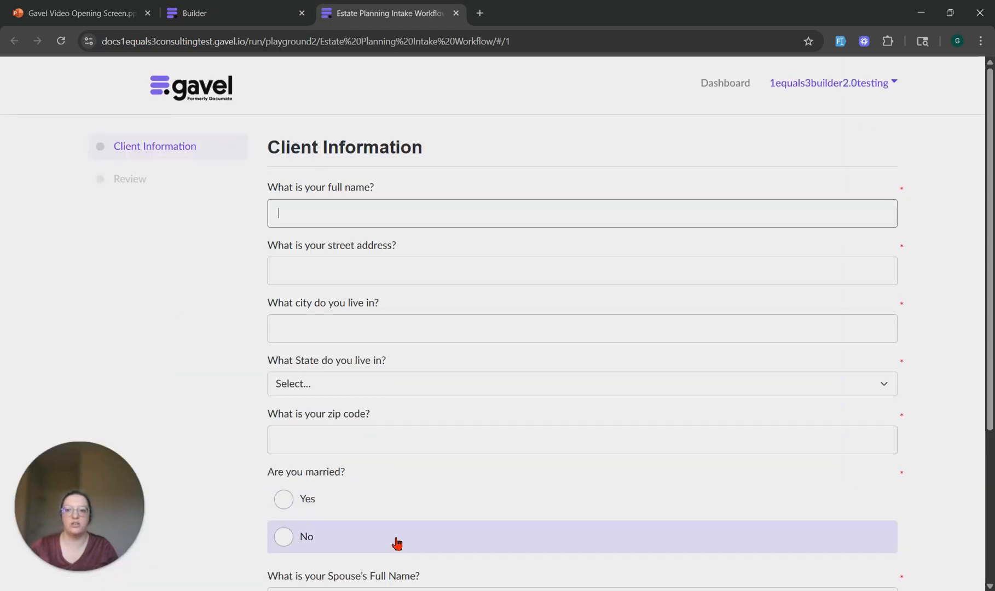
{"action": "scroll", "coordinate": [384, 212], "scroll_direction": "down", "scroll_amount": 4}
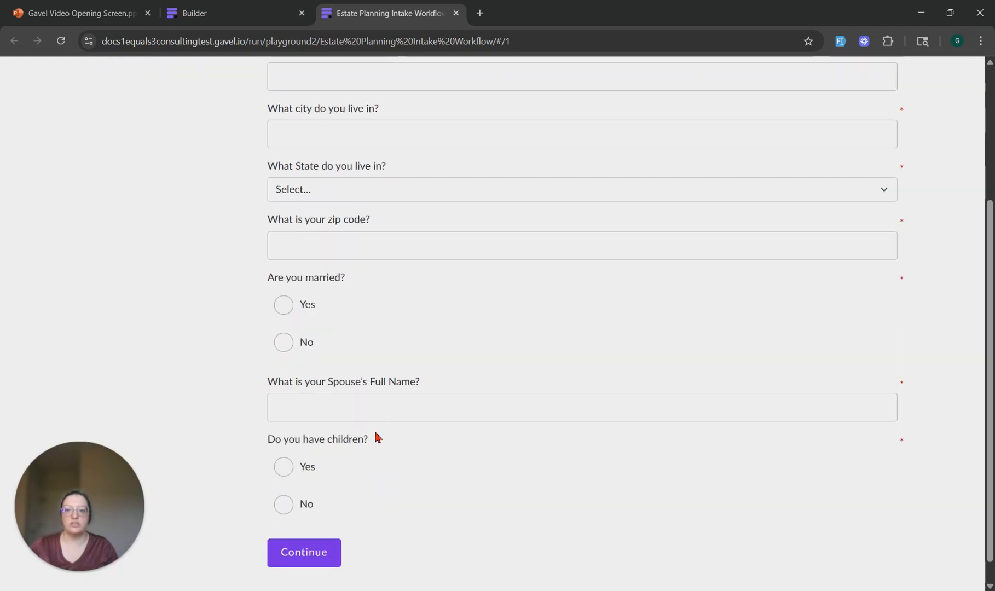
{"action": "scroll", "coordinate": [430, 522], "scroll_direction": "up", "scroll_amount": 4}
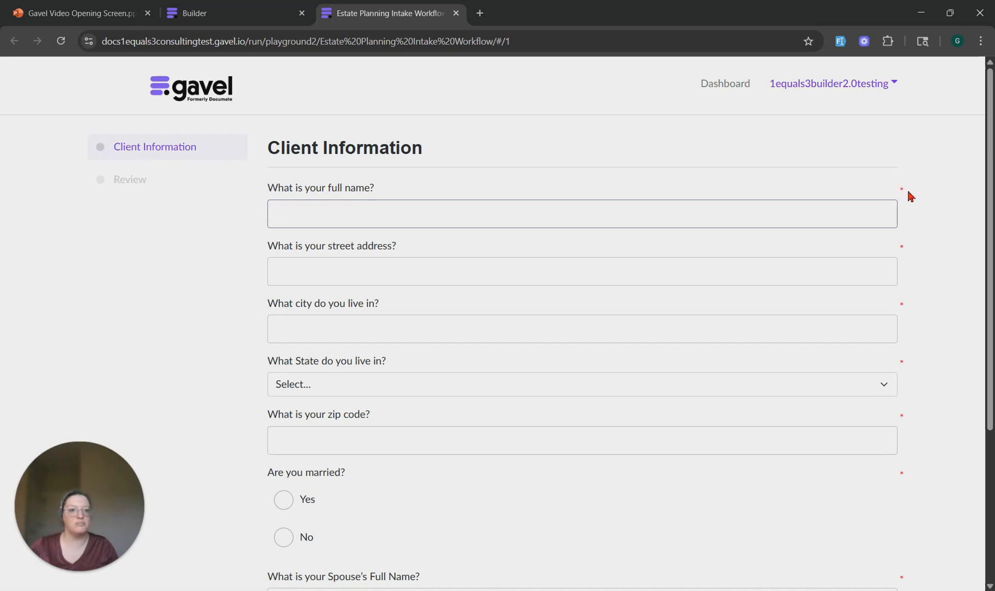
{"action": "left_click", "coordinate": [456, 13]}
Switch the Required setting off and back on for the state and zip code questions, and save the workflow
{"action": "scroll", "coordinate": [613, 345], "scroll_direction": "down", "scroll_amount": 5}
{"action": "scroll", "coordinate": [610, 345], "scroll_direction": "down", "scroll_amount": 7}
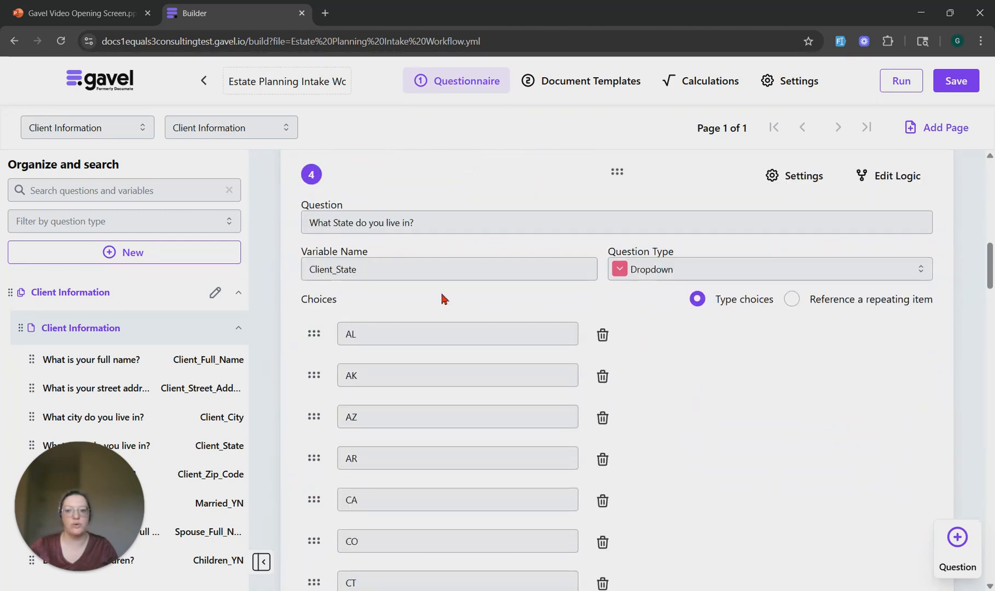
{"action": "scroll", "coordinate": [443, 298], "scroll_direction": "down", "scroll_amount": 20}
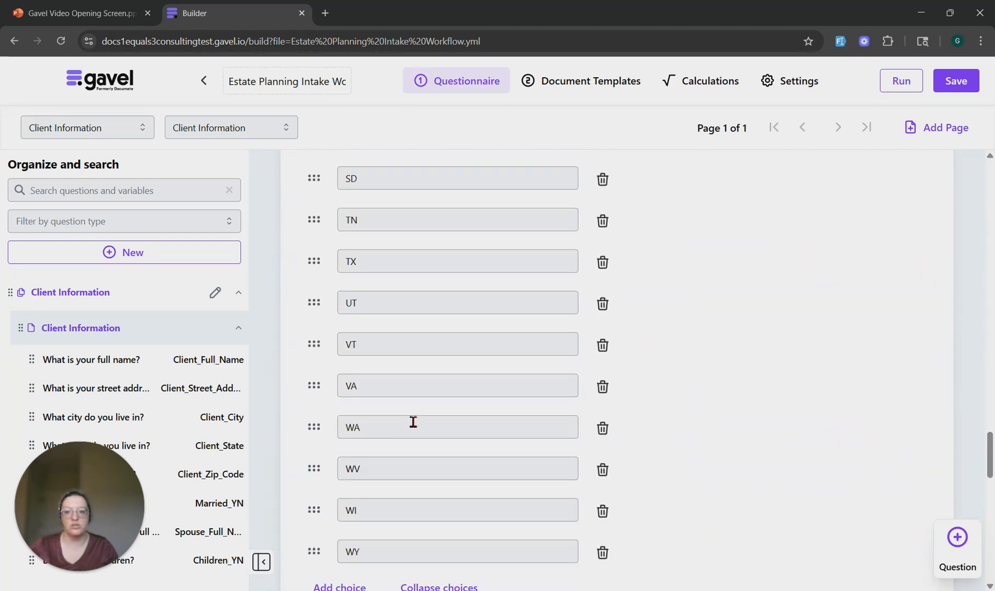
{"action": "scroll", "coordinate": [413, 422], "scroll_direction": "down", "scroll_amount": 7}
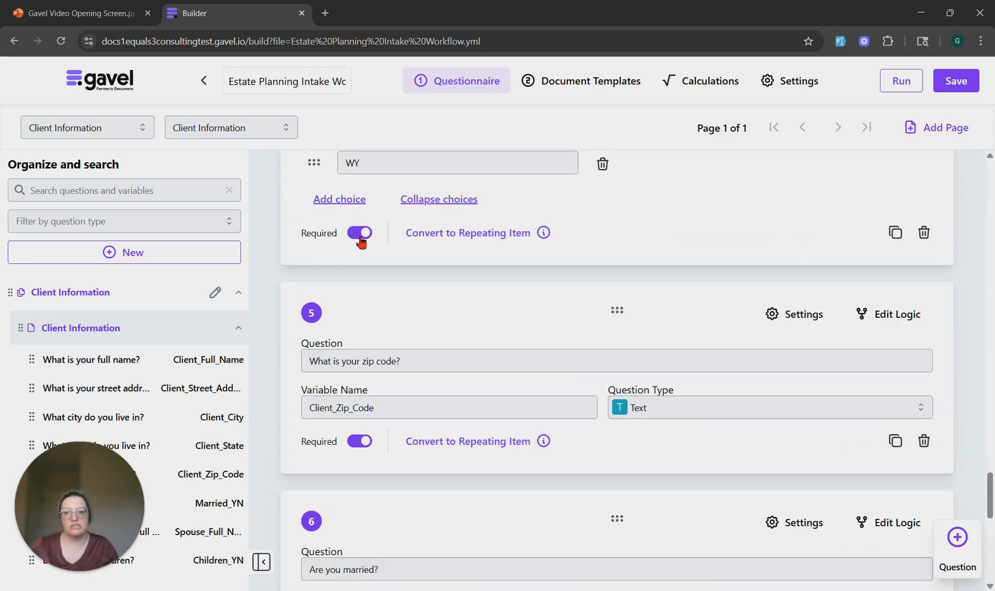
{"action": "left_click", "coordinate": [359, 234]}
{"action": "left_click", "coordinate": [359, 443]}
{"action": "left_click", "coordinate": [359, 236]}
{"action": "left_click", "coordinate": [360, 448]}
{"action": "left_click", "coordinate": [954, 80]}
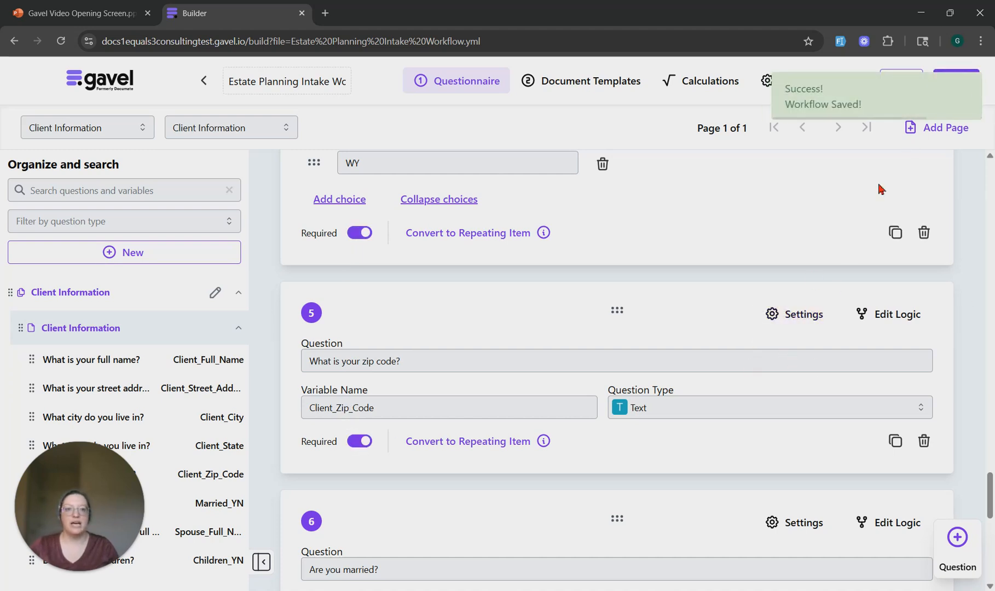
{"action": "left_click", "coordinate": [878, 103]}
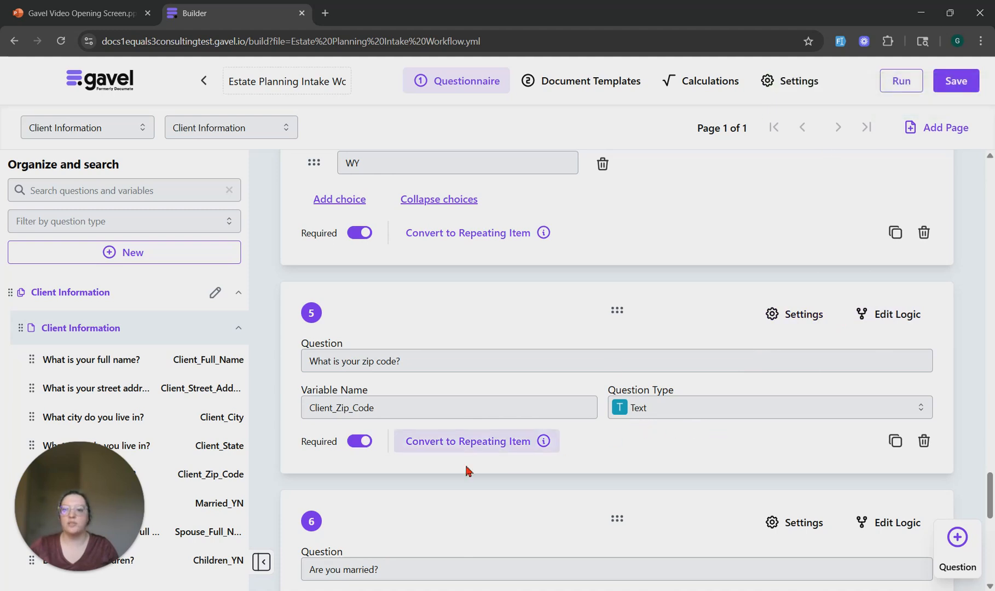
{"action": "left_click_drag", "start_coordinate": [68, 499], "coordinate": [754, 300]}
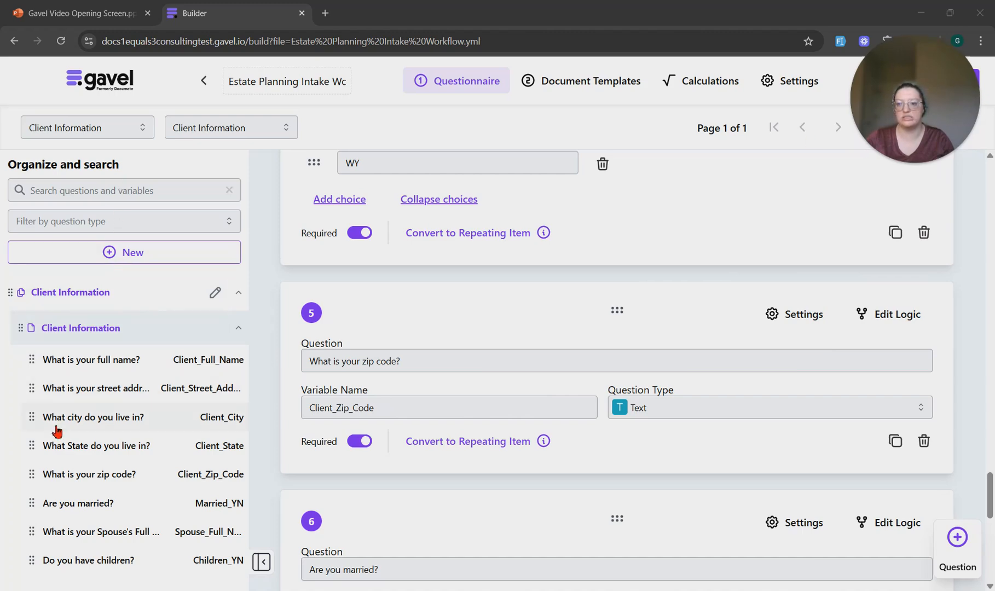
Go to the "What is your street address?" question and look through the question type filter options without applying one
{"action": "left_click", "coordinate": [110, 389]}
{"action": "left_click", "coordinate": [110, 389]}
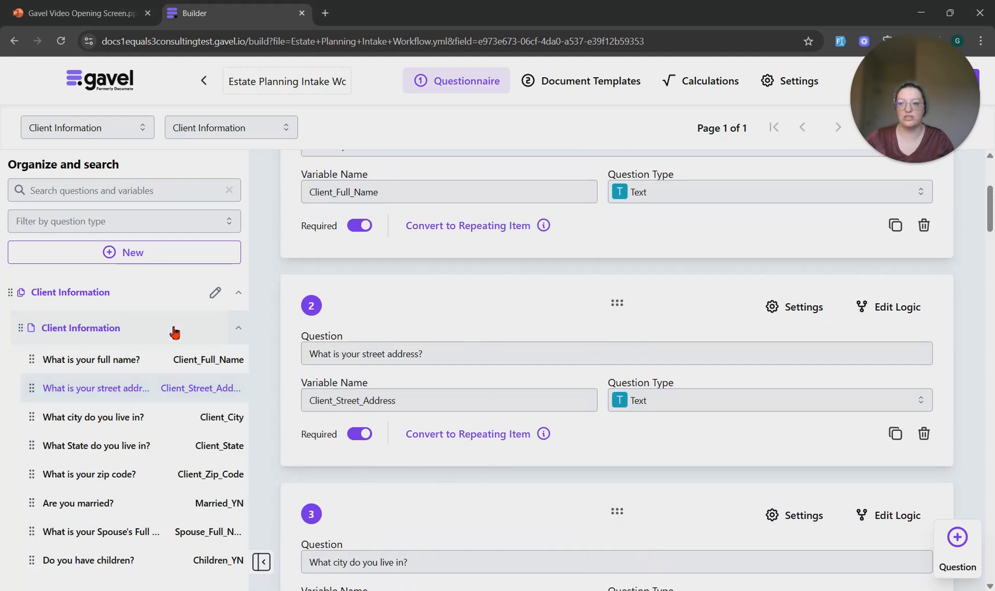
{"action": "left_click", "coordinate": [111, 199]}
{"action": "left_click", "coordinate": [113, 220]}
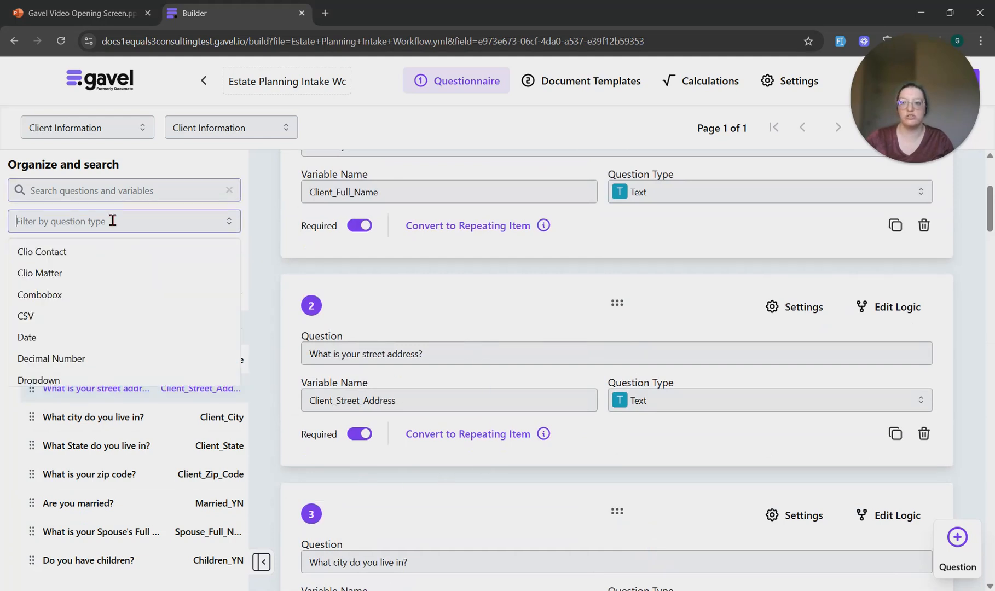
{"action": "left_click", "coordinate": [268, 232]}
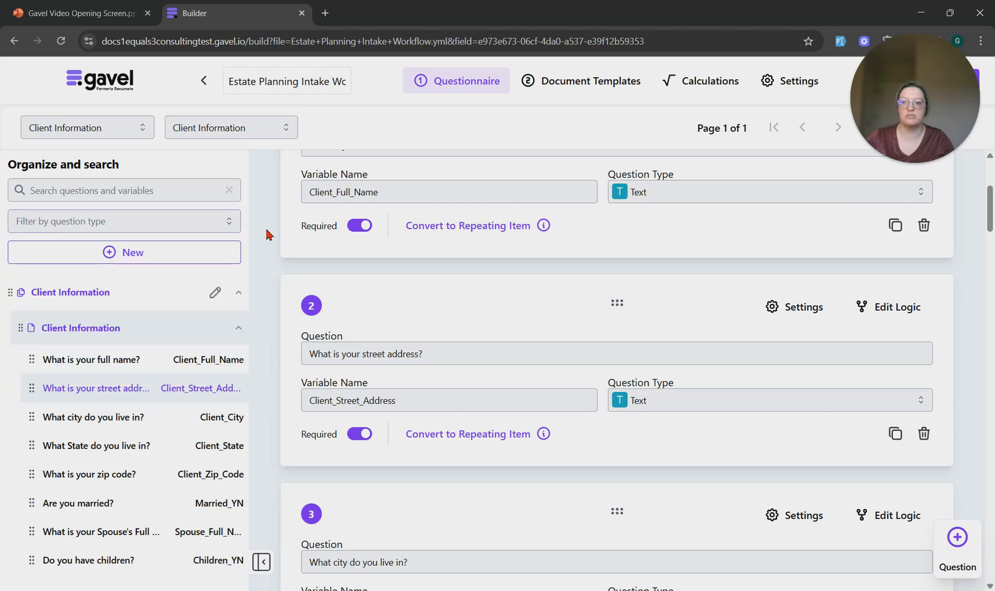
{"action": "scroll", "coordinate": [482, 353], "scroll_direction": "up", "scroll_amount": 5}
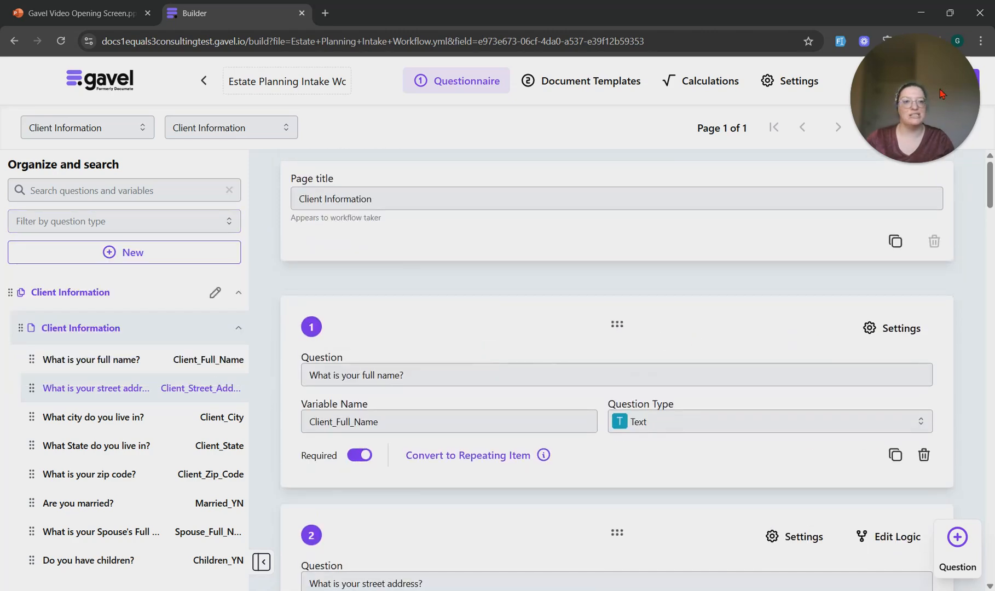
{"action": "left_click_drag", "start_coordinate": [904, 94], "coordinate": [695, 121]}
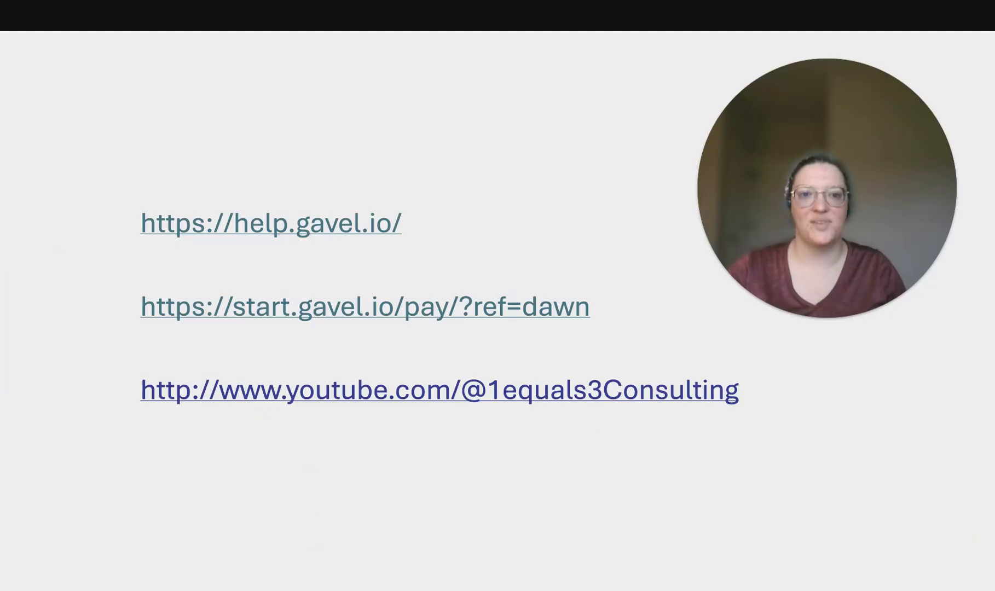